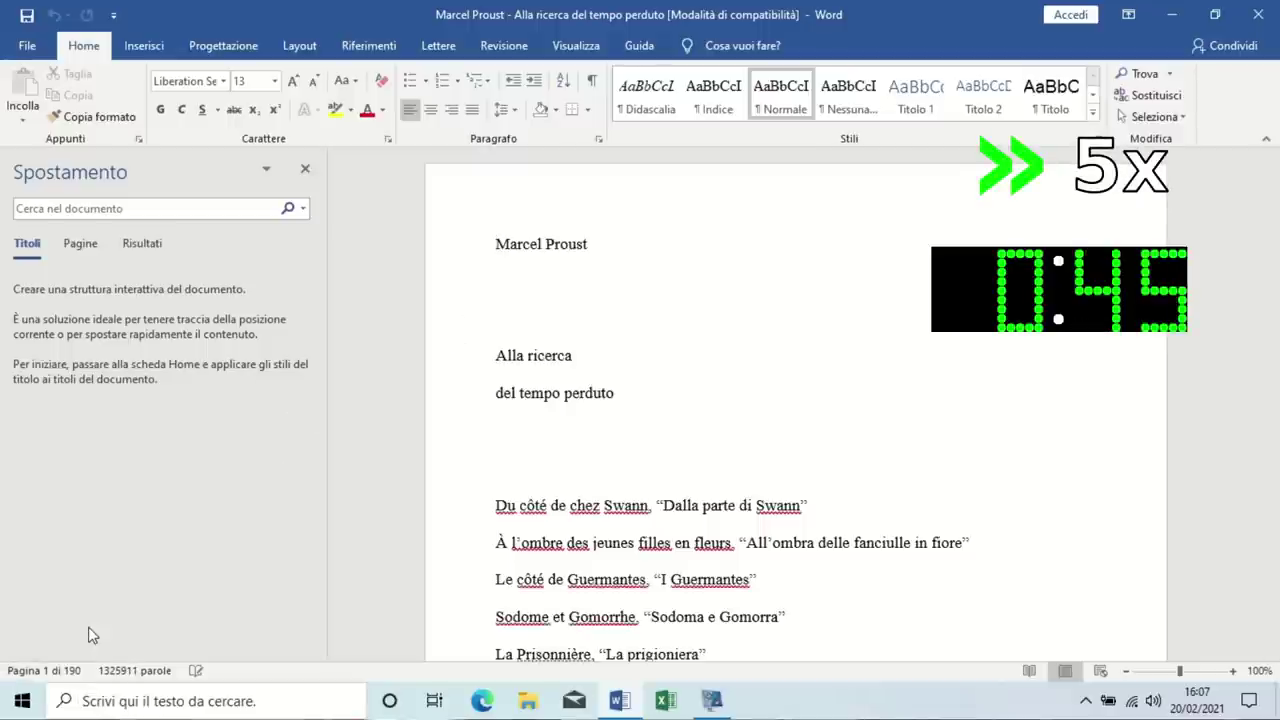
Show the thumbnail pages of the Marcel Proust document in the navigation and search for 1000.
scroll(88, 635, down, 20)
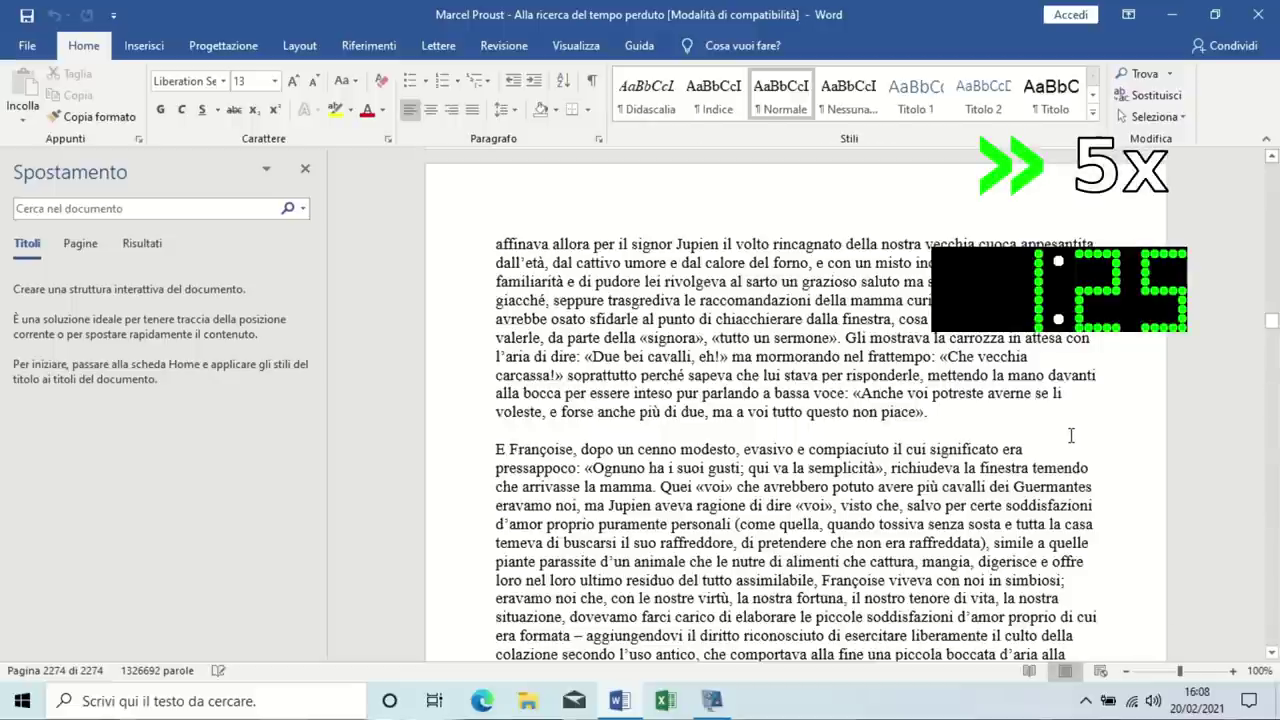
click(140, 46)
click(84, 46)
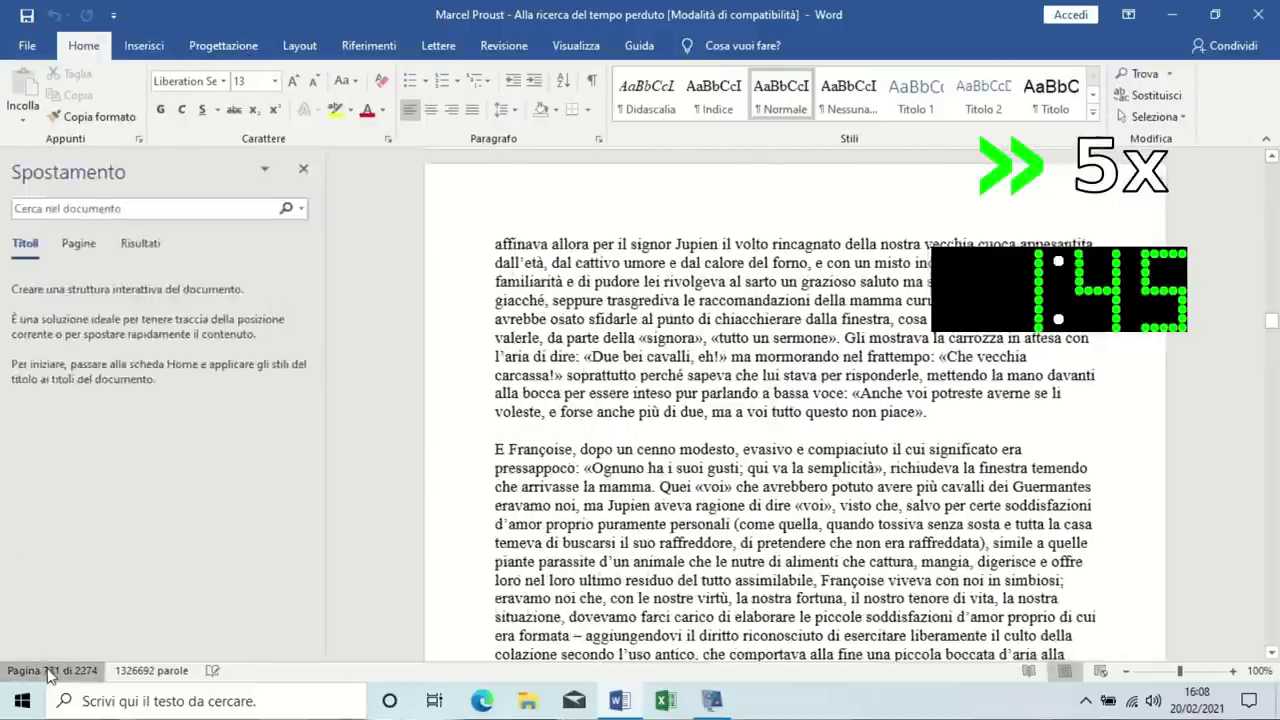
click(50, 671)
click(124, 207)
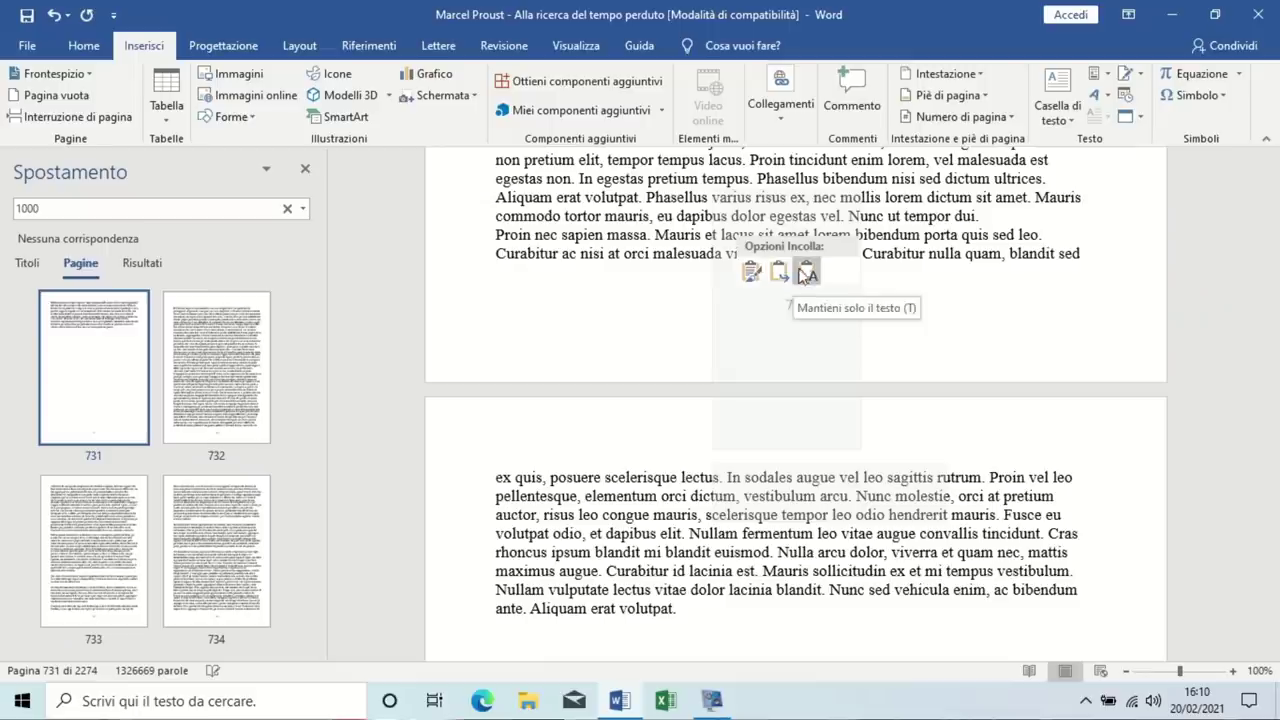
Paste the copied Lorem Ipsum text into the document as text only and save the document.
click(807, 273)
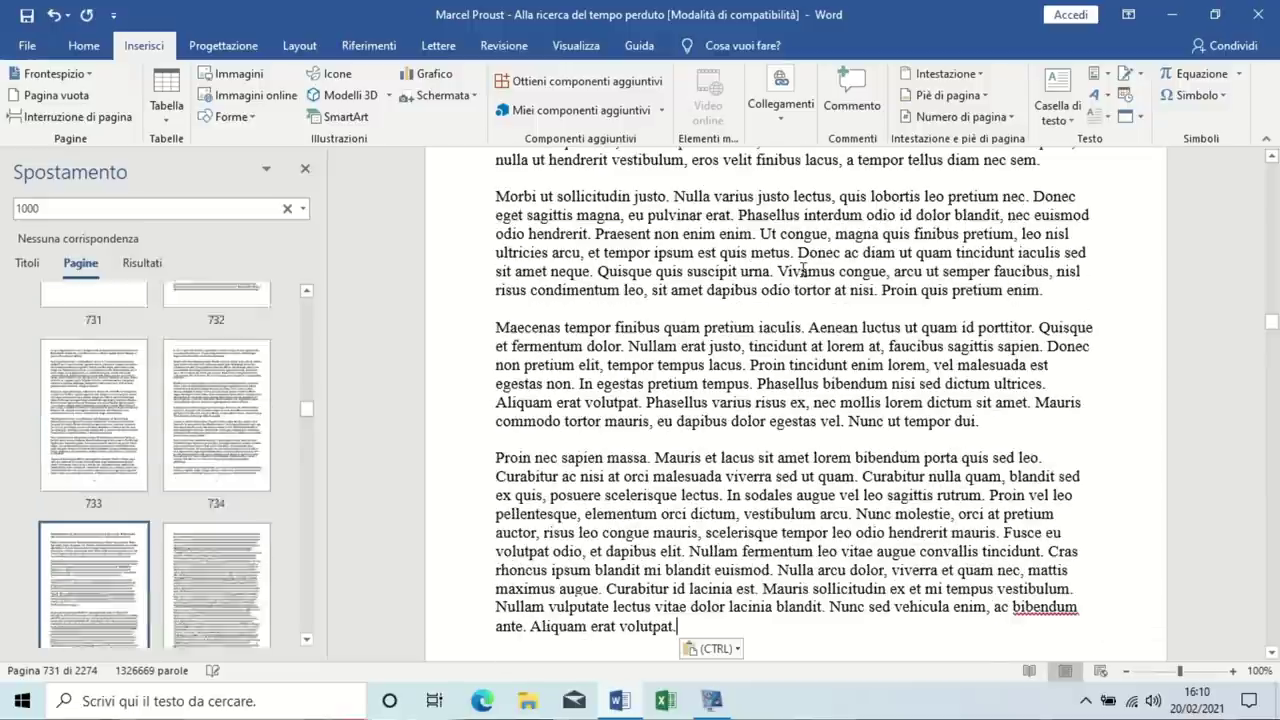
click(83, 45)
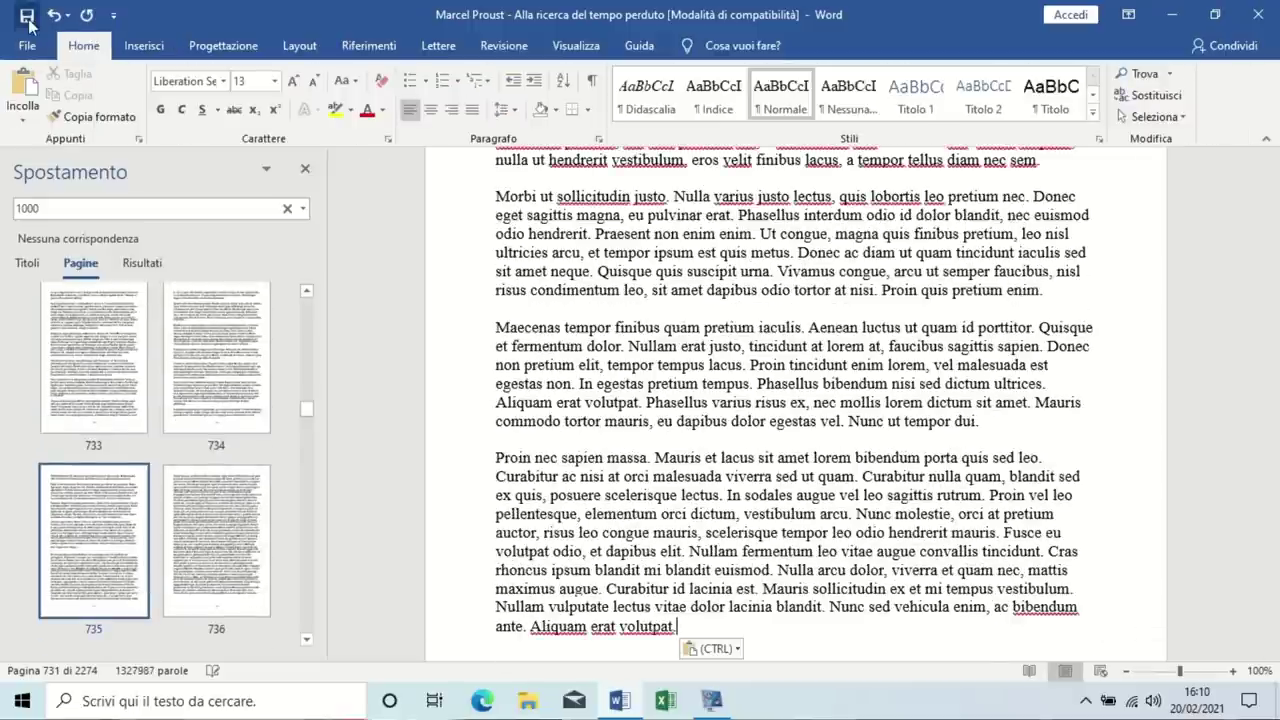
click(27, 15)
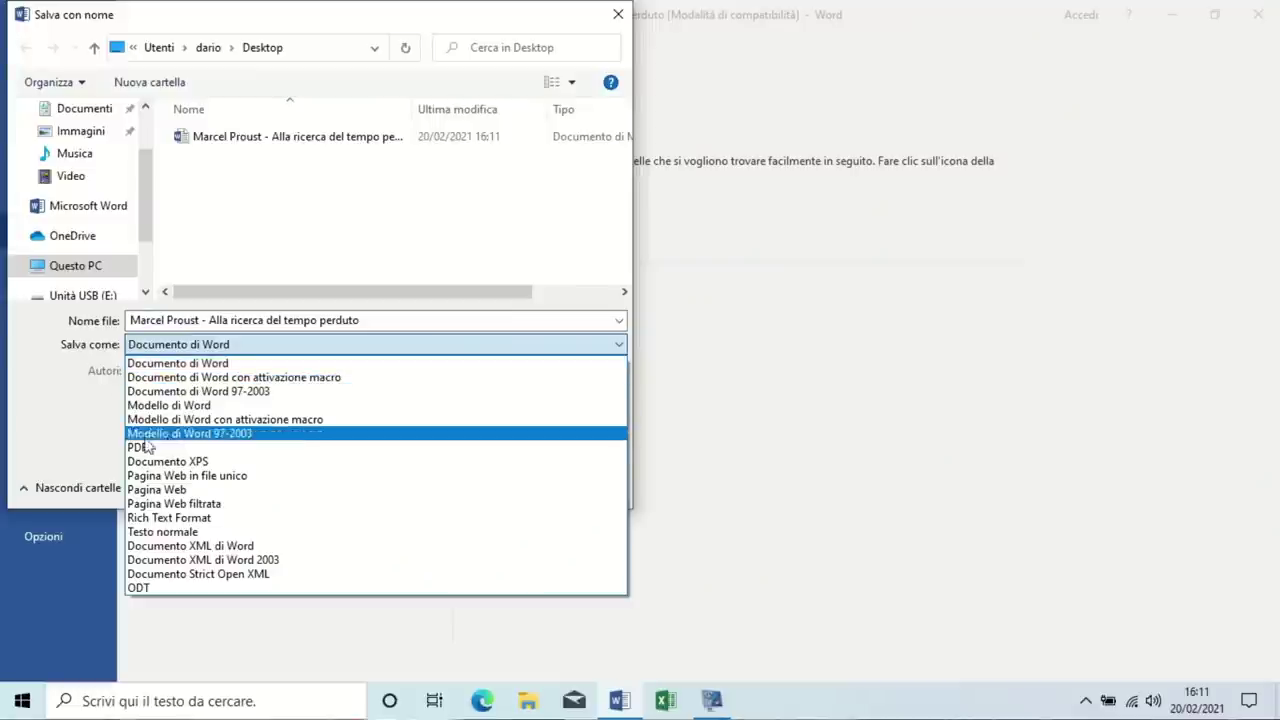
Export the document as a PDF to the Desktop with the Standard optimization, keeping its file name.
click(380, 452)
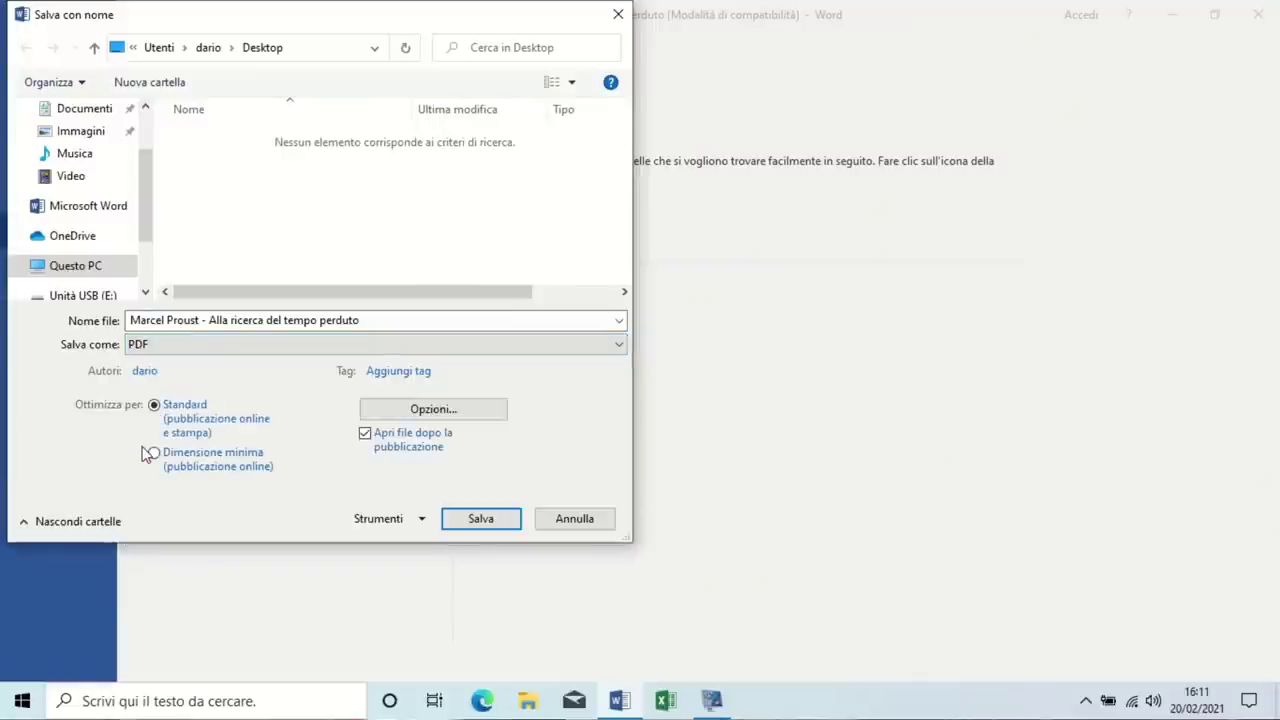
click(489, 522)
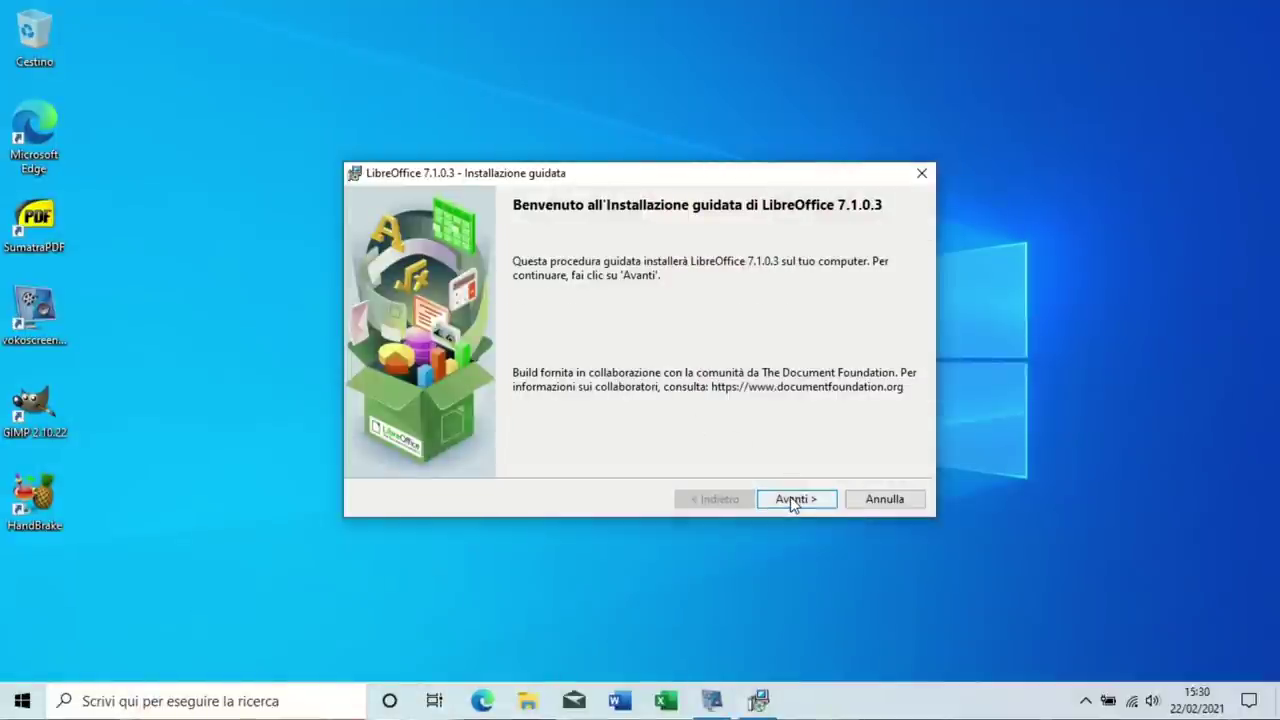
Proceed through the LibreOffice 7.1.0.3 installation wizard with the Typical (Tipica) installation type.
click(793, 500)
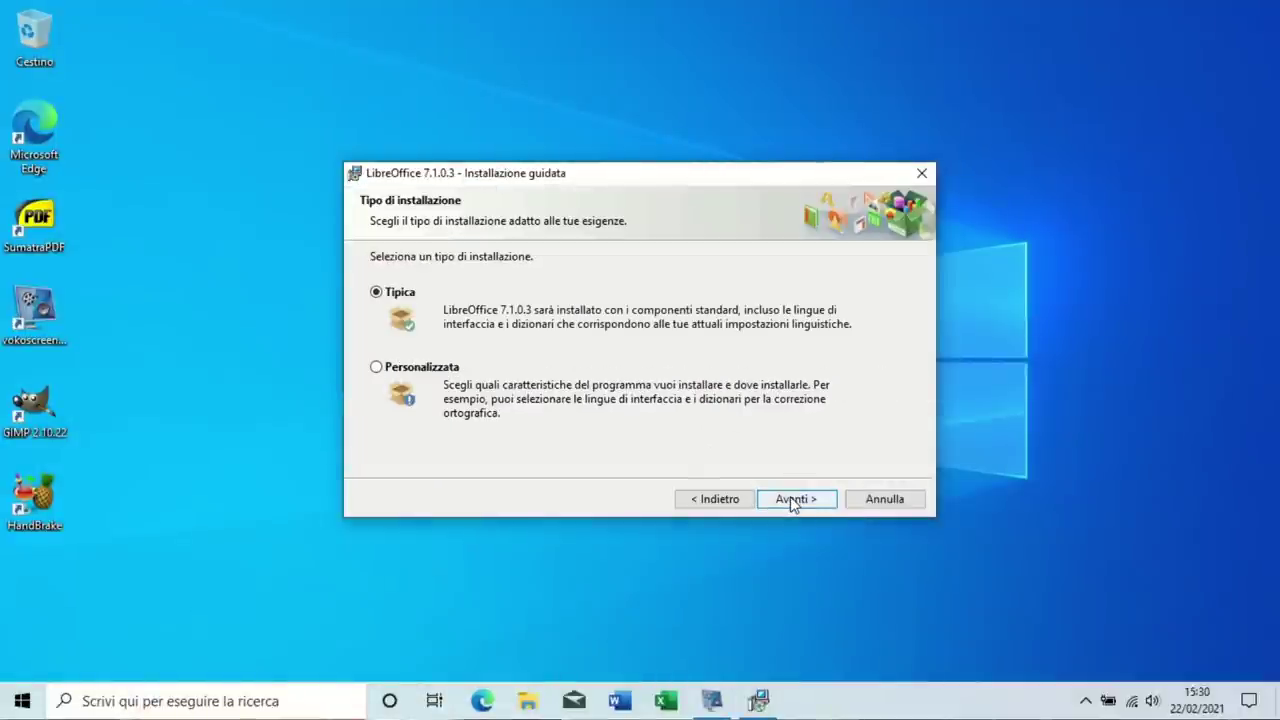
click(792, 500)
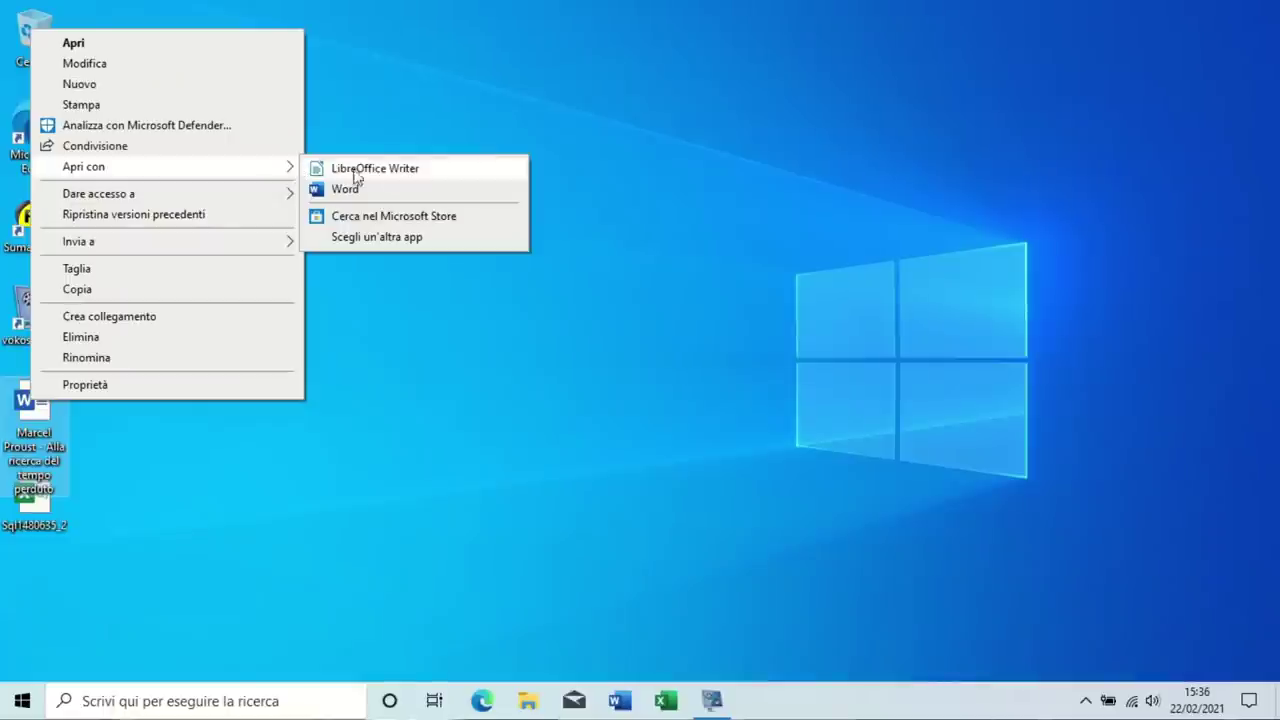
Open the desktop document "Marcel Proust - Alla ricerca del tempo perduto" in LibreOffice Writer.
click(375, 168)
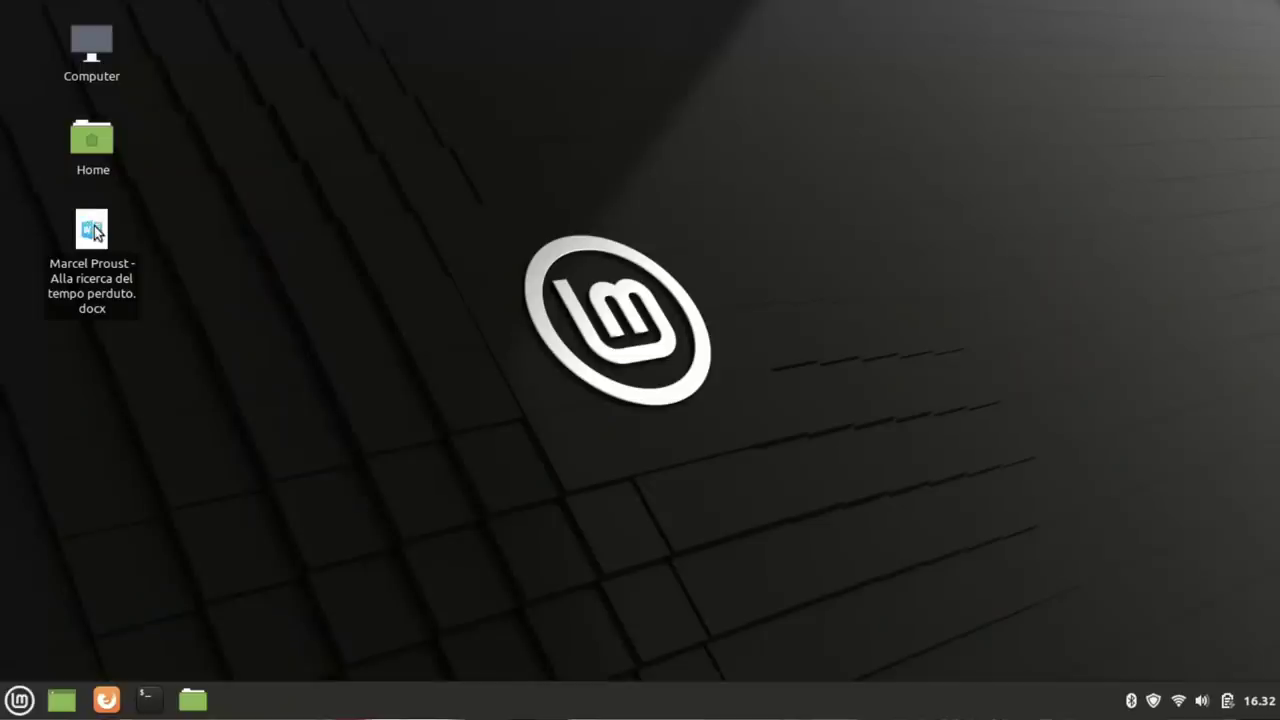
double_click(92, 230)
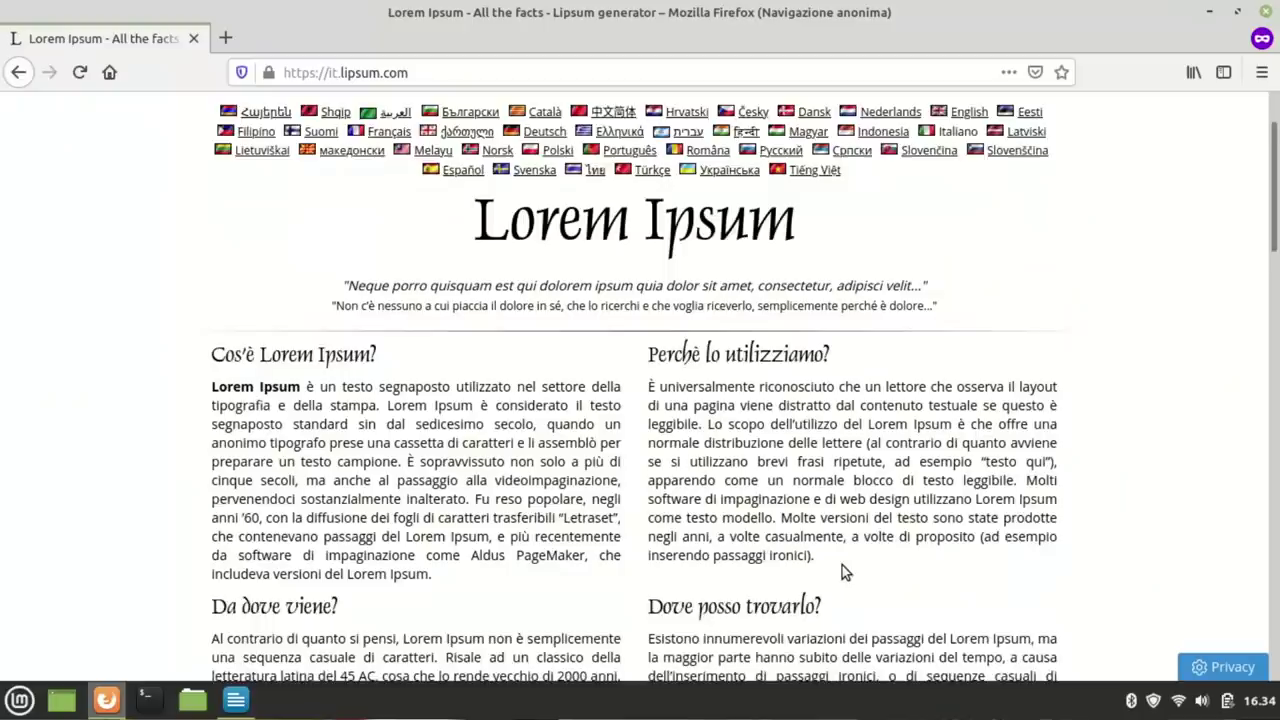
Set the Lorem Ipsum generator on it.lipsum.com to 20 paragraphs.
scroll(842, 565, down, 5)
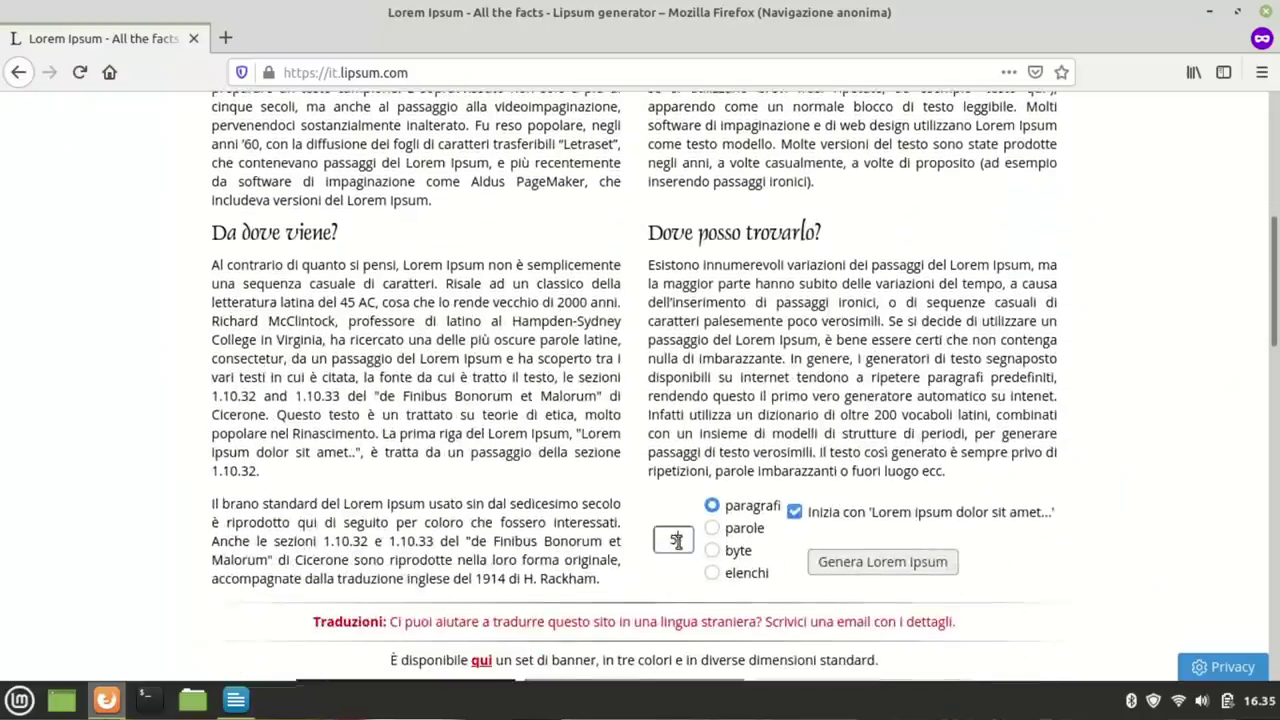
click(672, 539)
text(20)
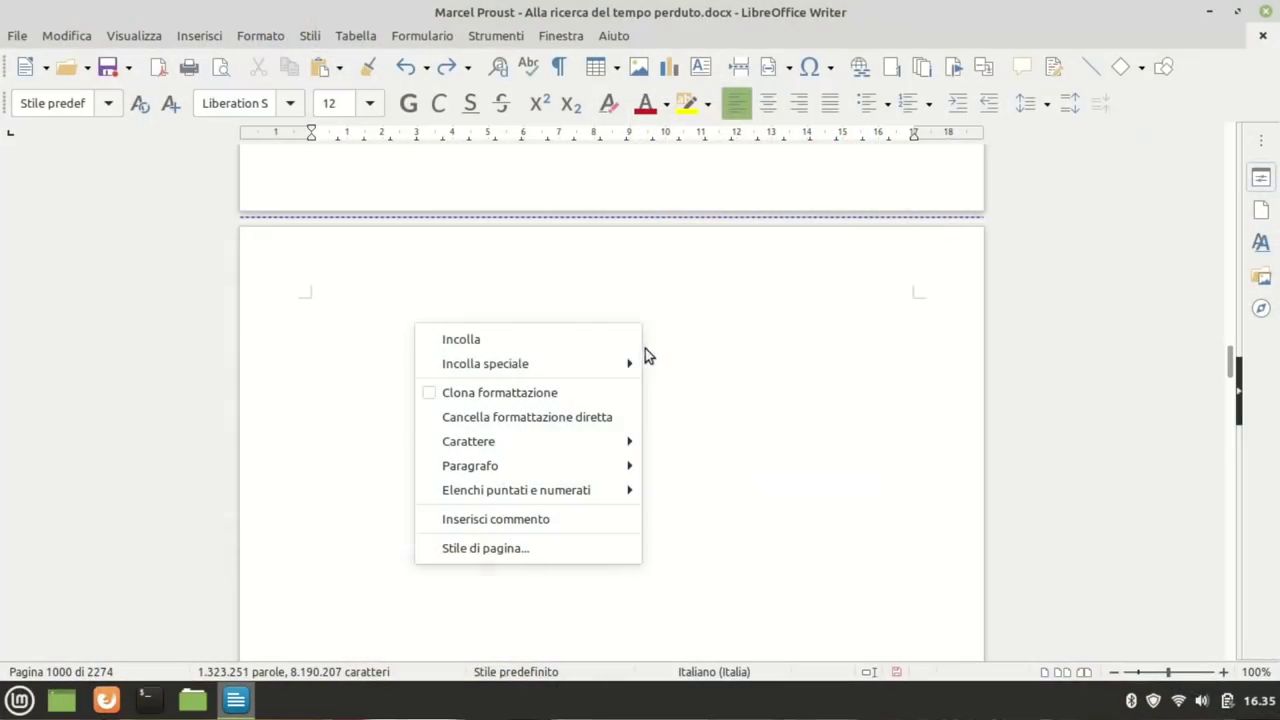
Paste the copied Lorem Ipsum as unformatted text on page 1000 and save the document in Word 2007-365 format.
mouse_move(636, 364)
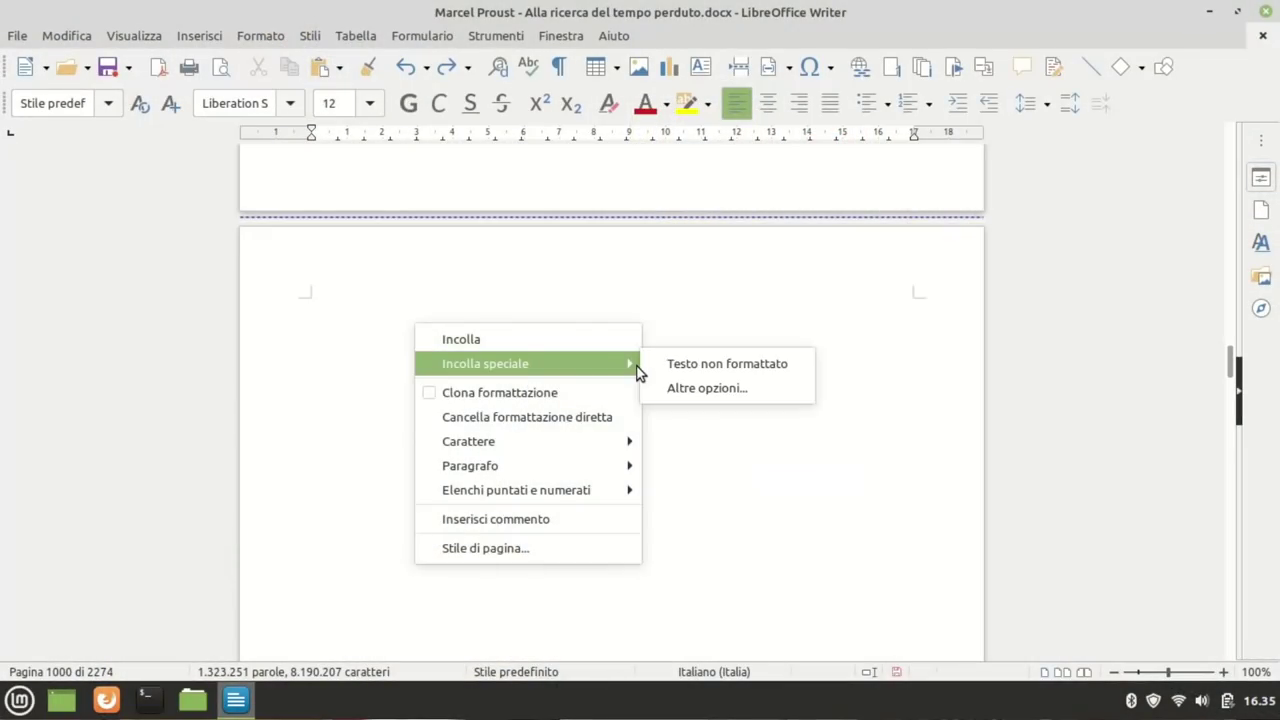
click(695, 362)
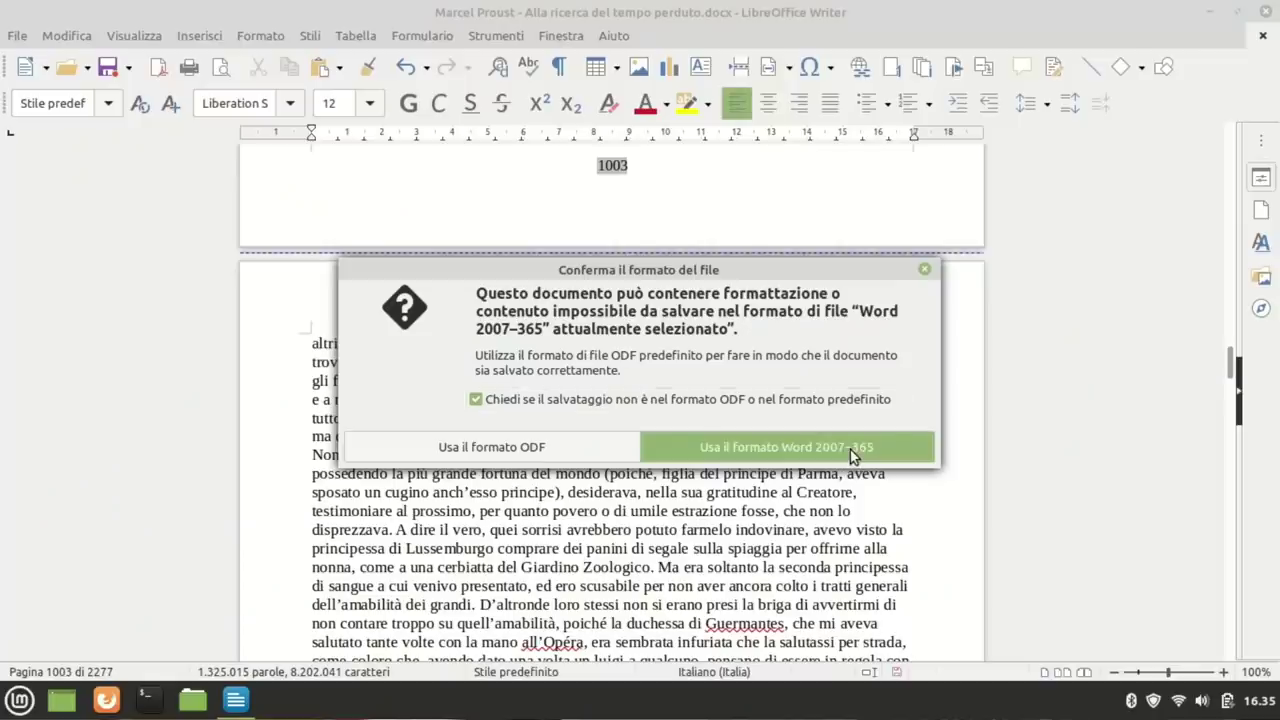
click(852, 455)
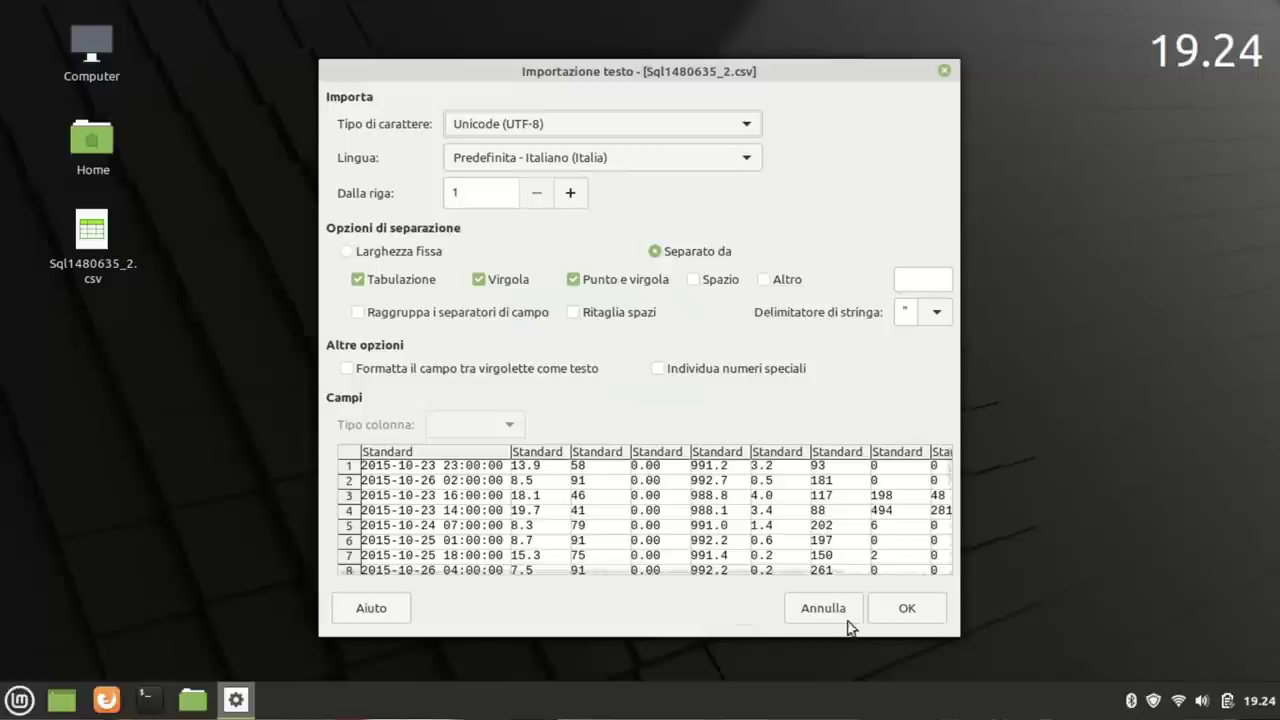
Import Sql1480635_2.csv into LibreOffice Calc as UTF-8 with tab, comma and semicolon separators, maximize the window and select column F.
click(907, 608)
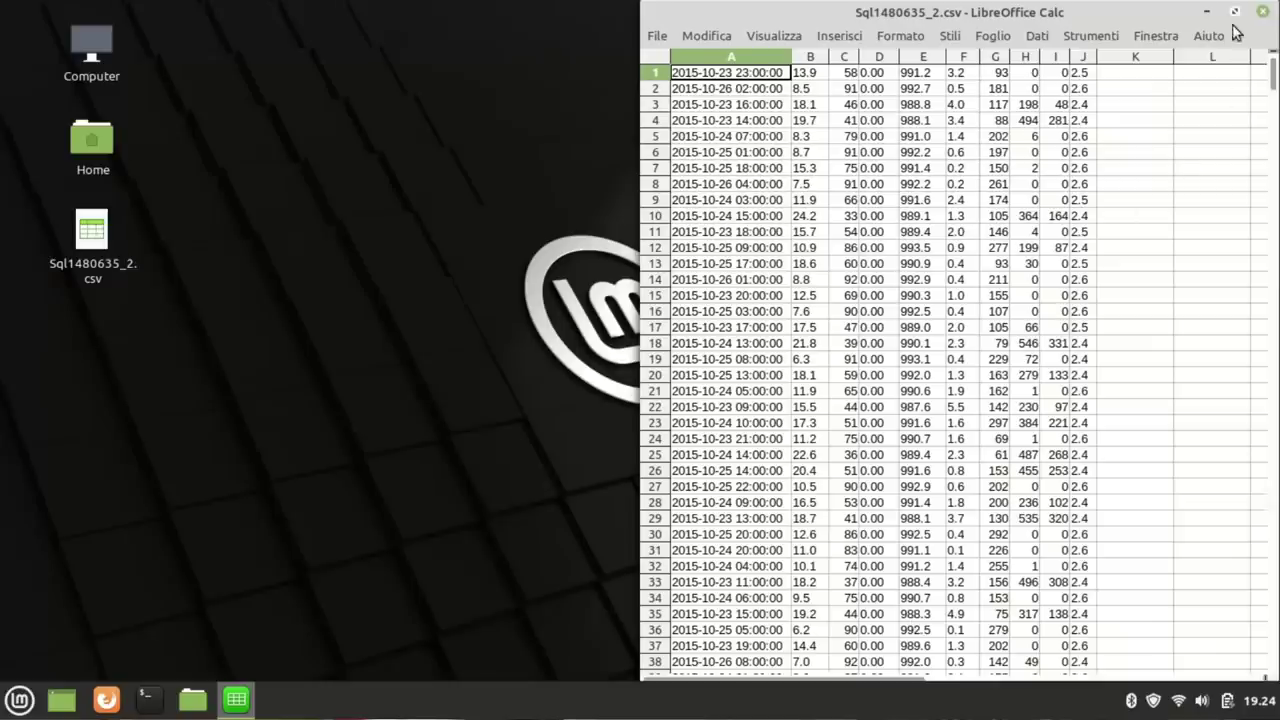
click(1235, 11)
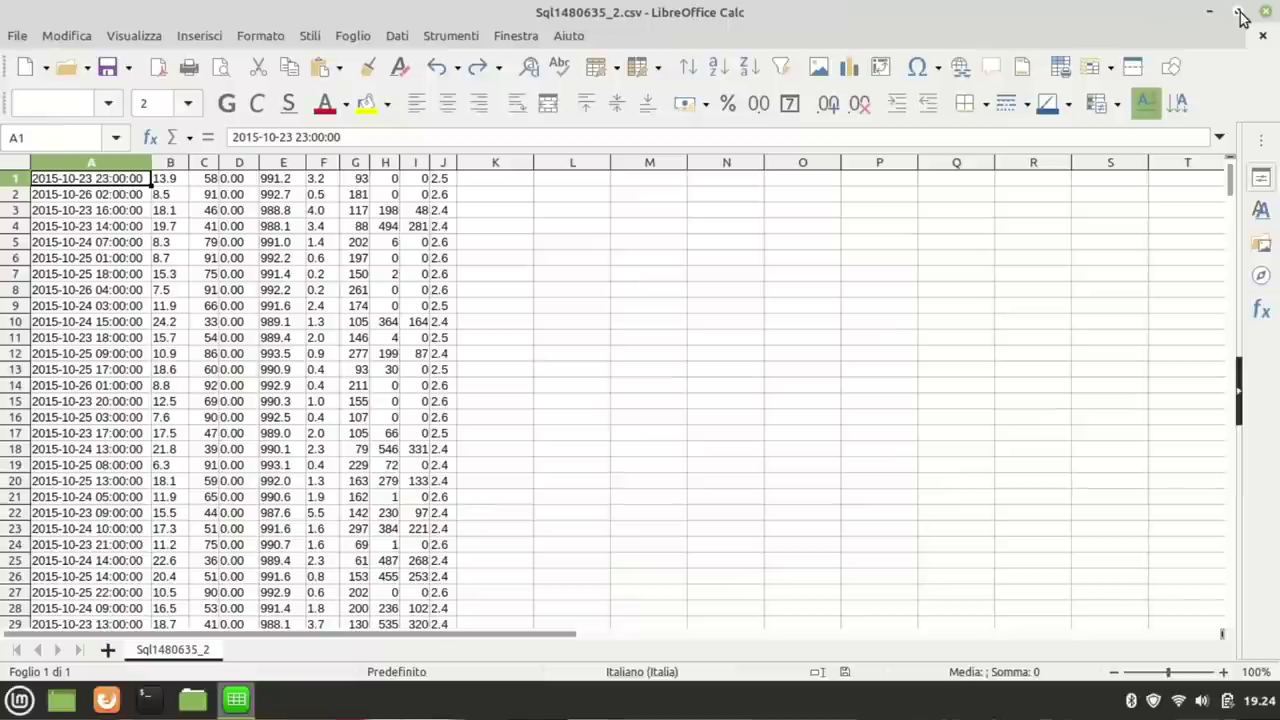
click(322, 163)
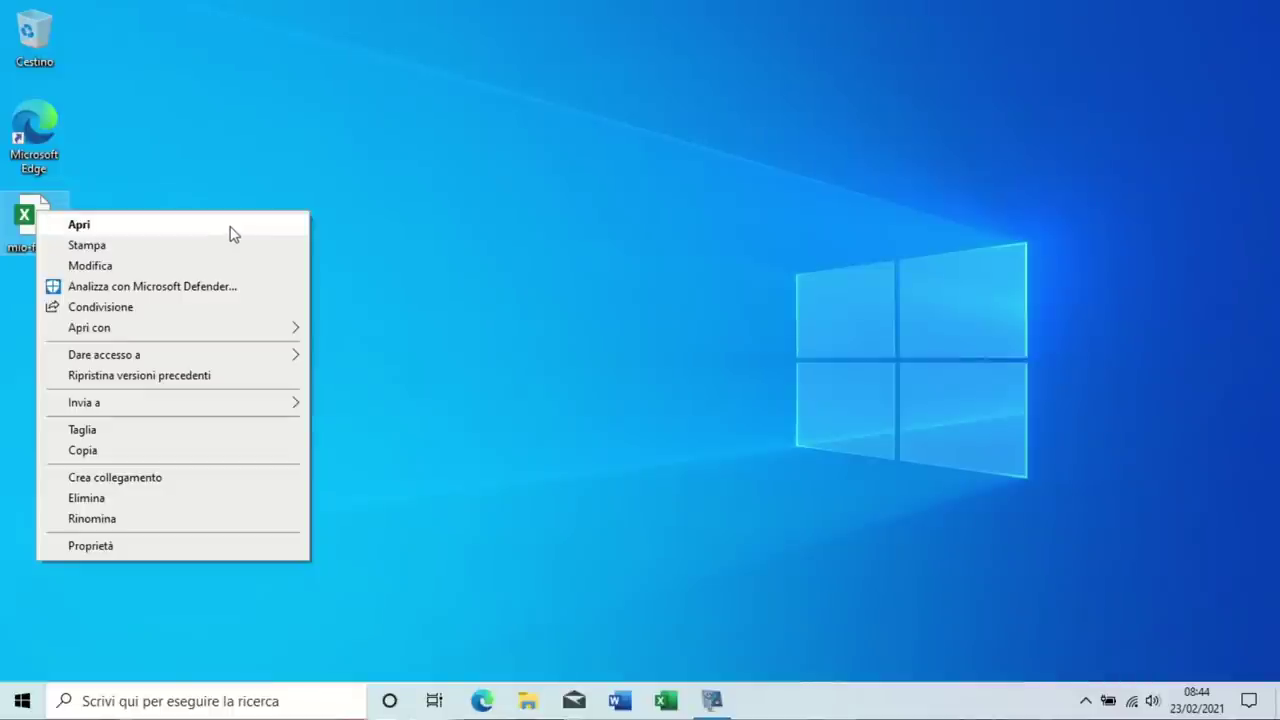
Open the mio-foglio spreadsheet in Excel and total column G in cell G31064 with the automatic sum over G1:G31063.
click(232, 233)
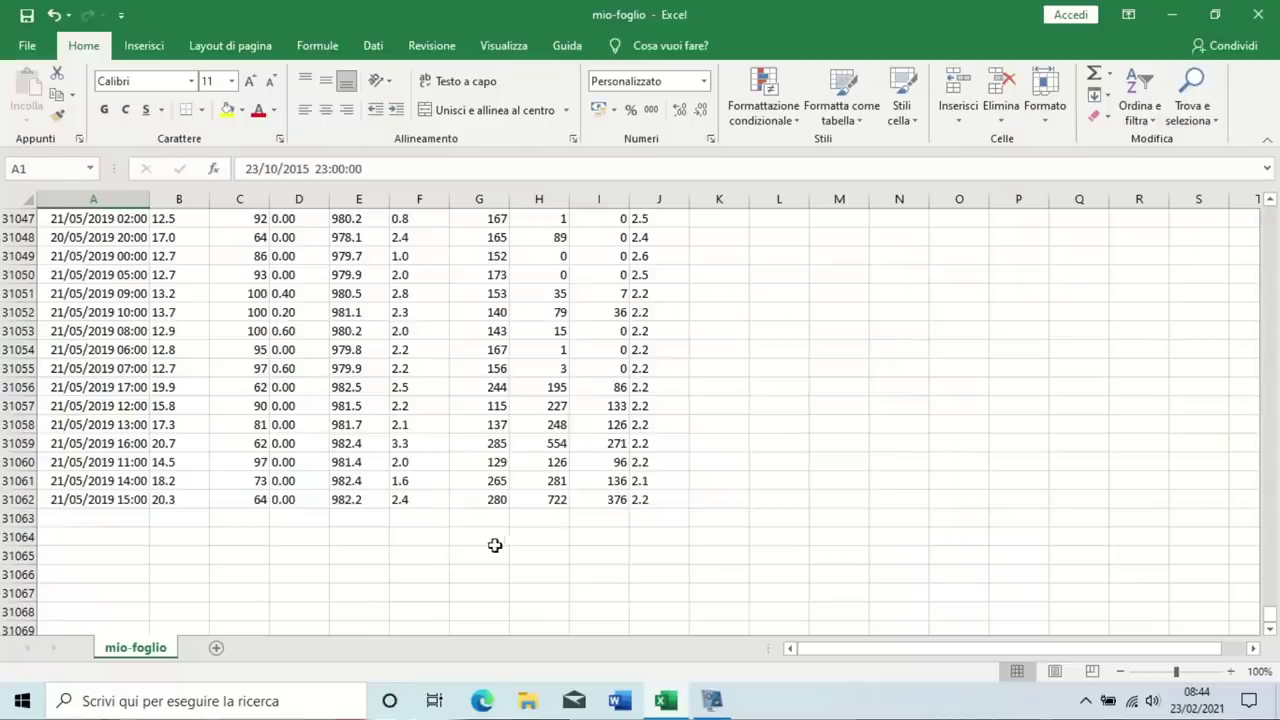
click(494, 537)
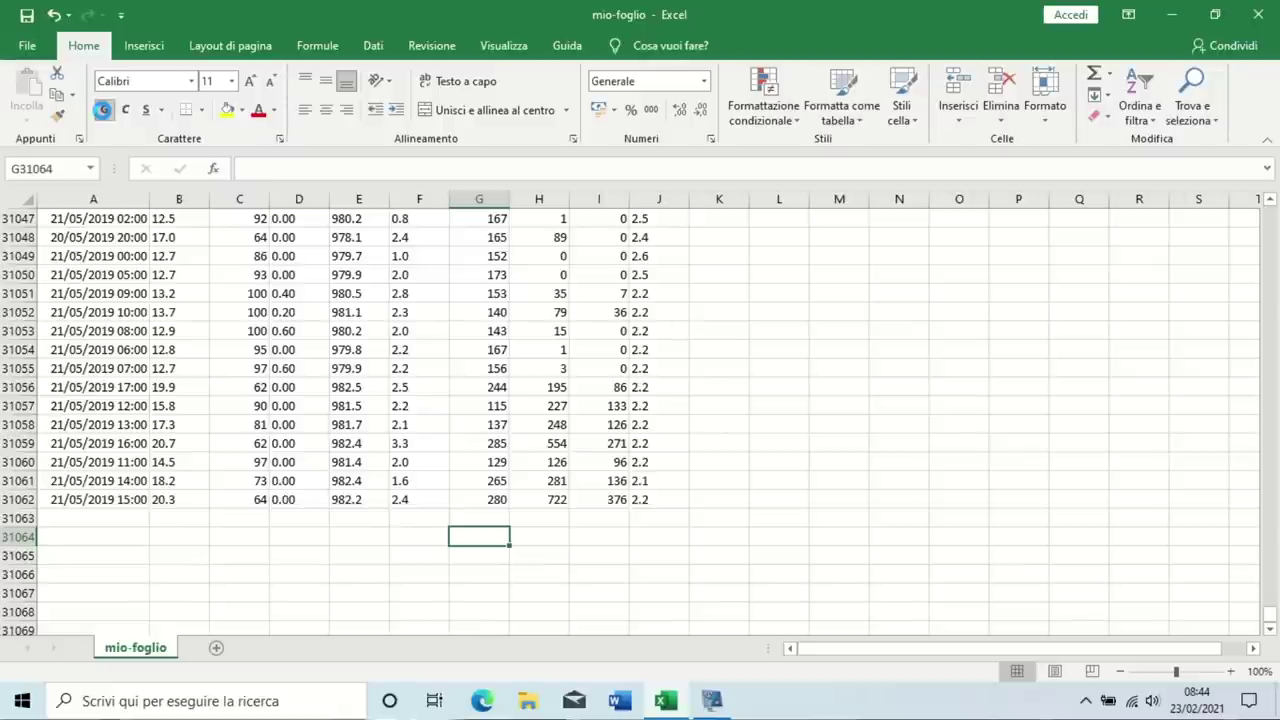
click(313, 45)
click(108, 100)
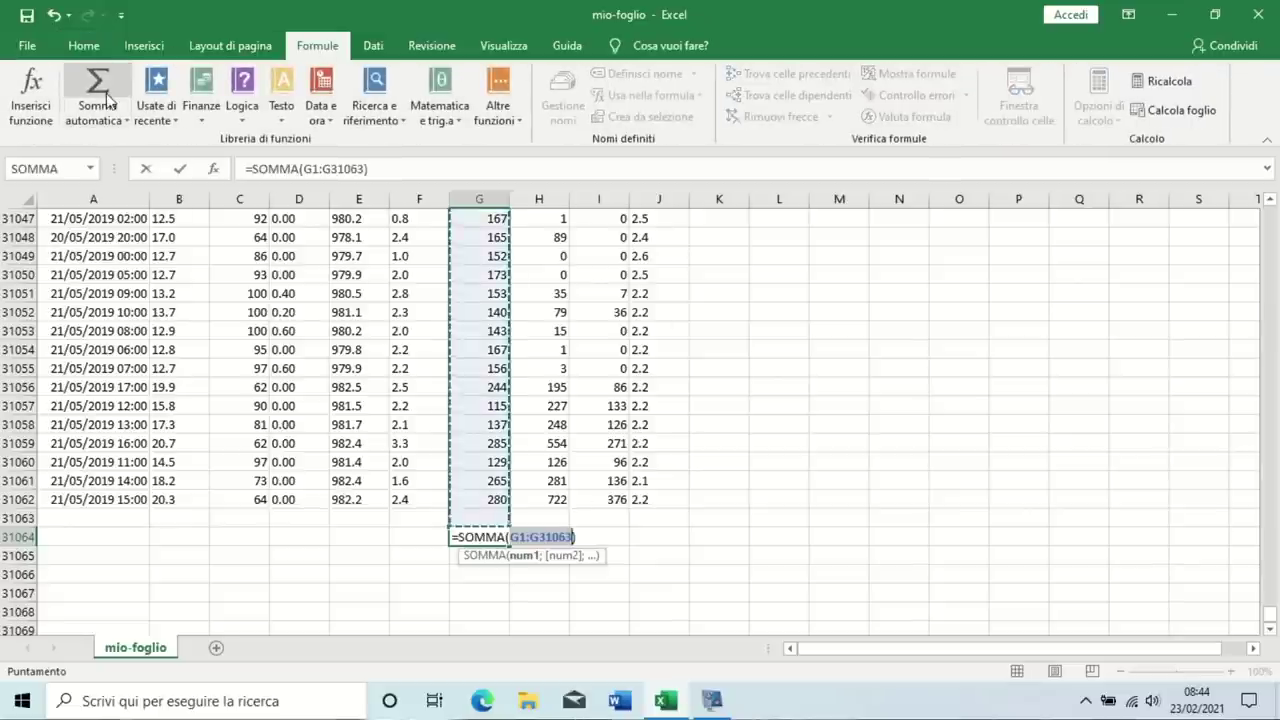
key(Return)
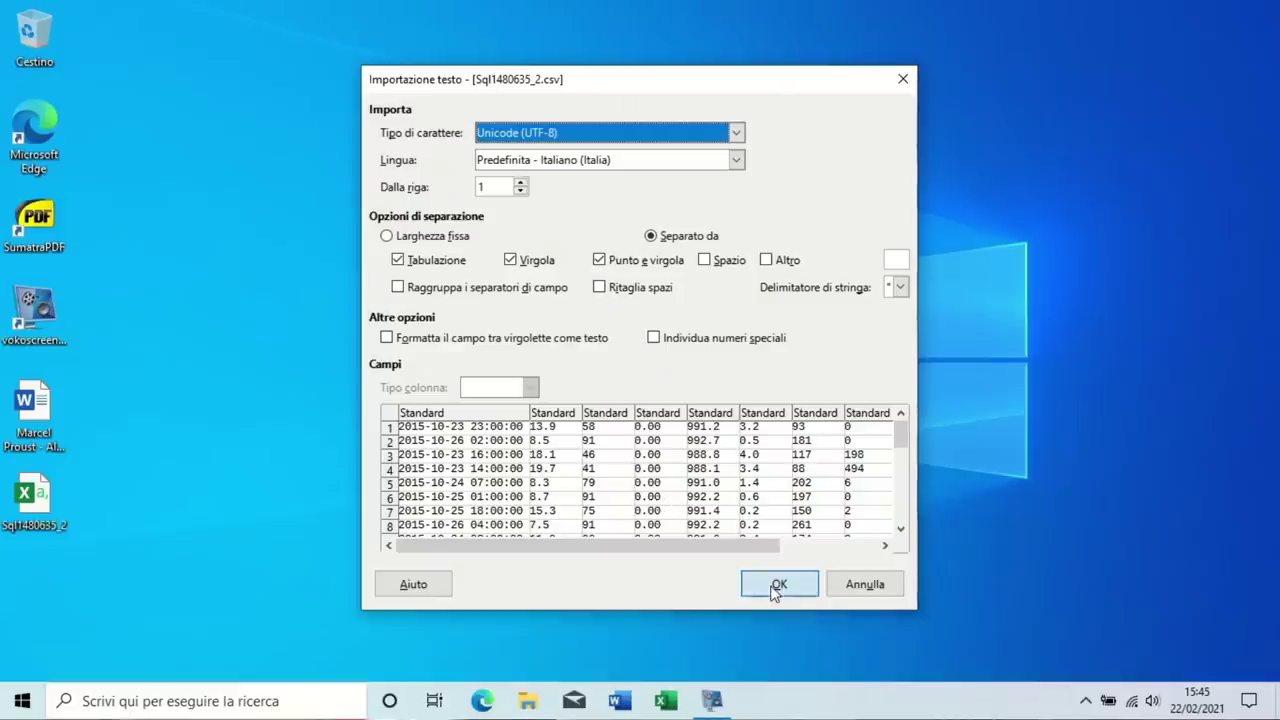
Import Sql1480635_2.csv into LibreOffice Calc on Windows with Unicode (UTF-8) encoding and the preset separators.
click(772, 590)
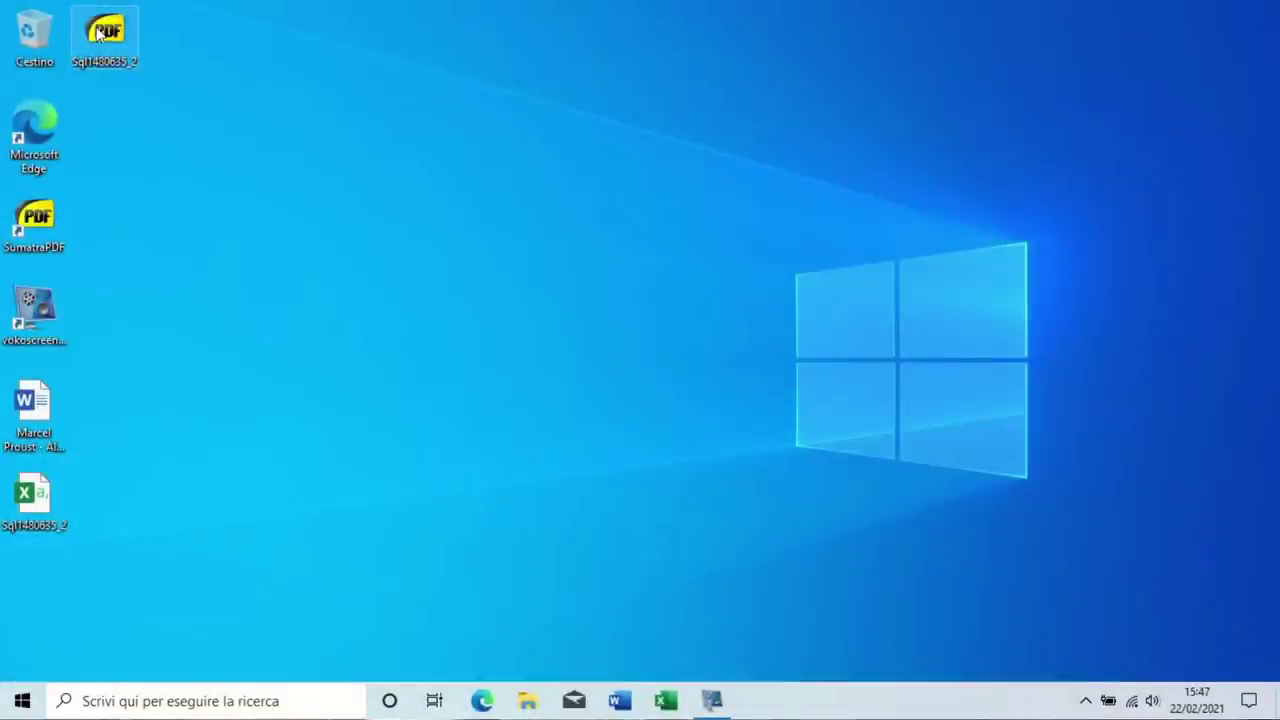
Open Sql1480635_2.pdf from the desktop in SumatraPDF and look through its pages.
double_click(104, 33)
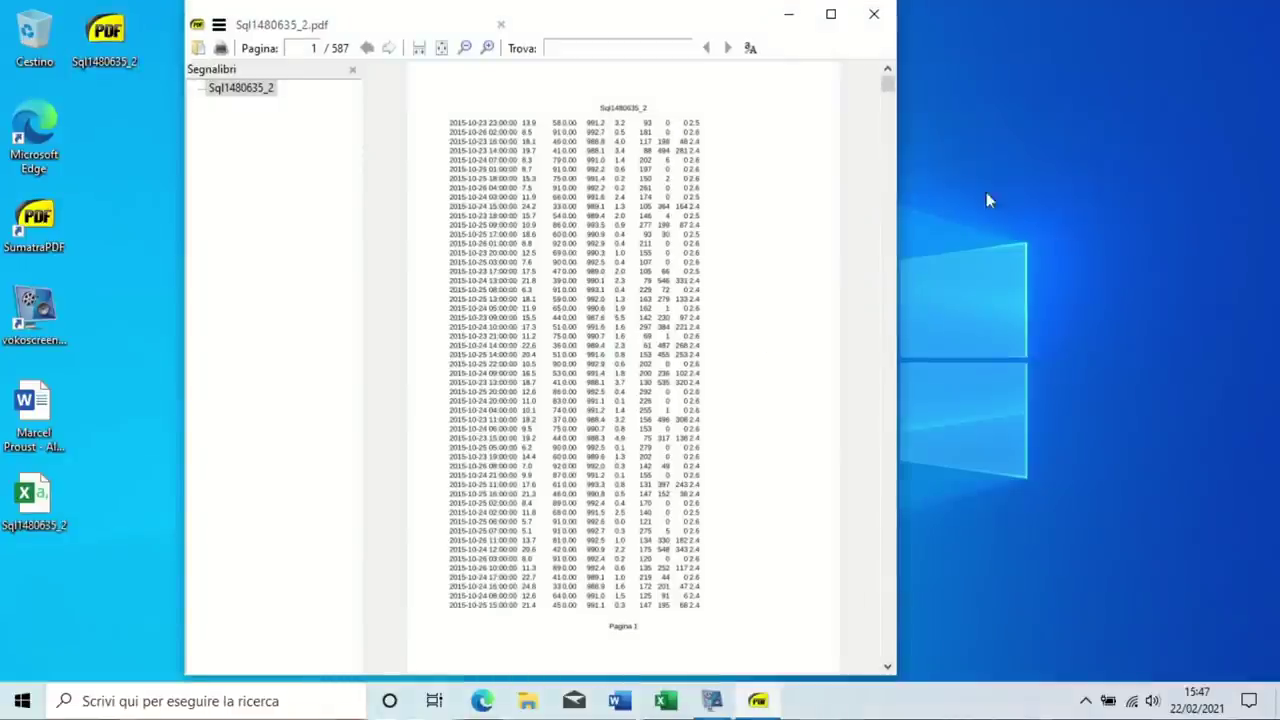
drag(888, 90, 834, 517)
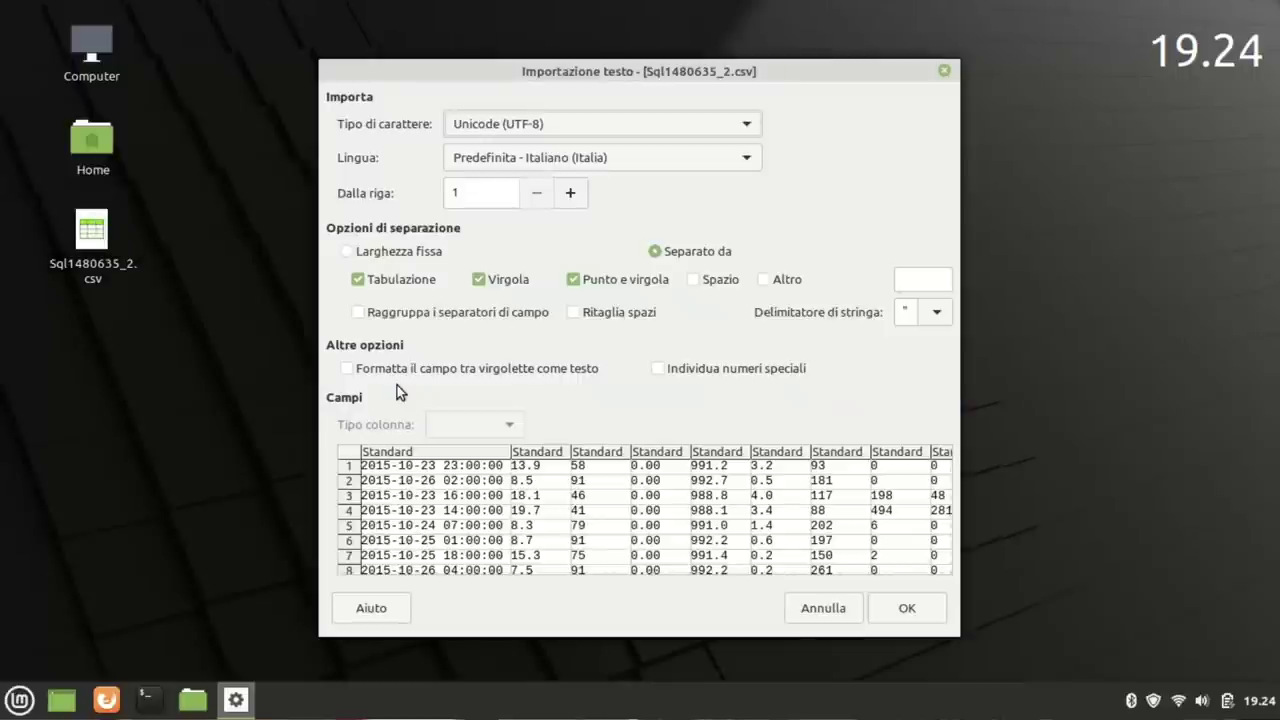
Import Sql1480635_2.csv into LibreOffice Calc on Linux Mint, maximize the window and select column G to read its sum.
click(907, 612)
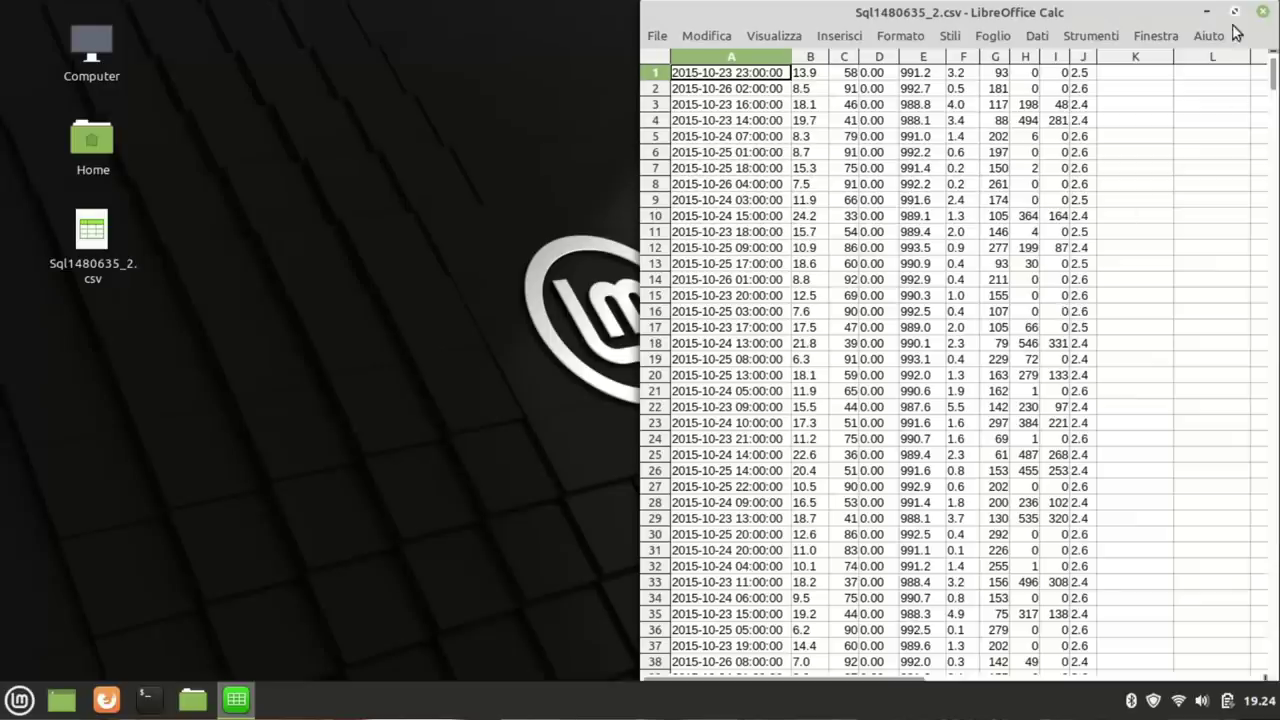
click(1235, 12)
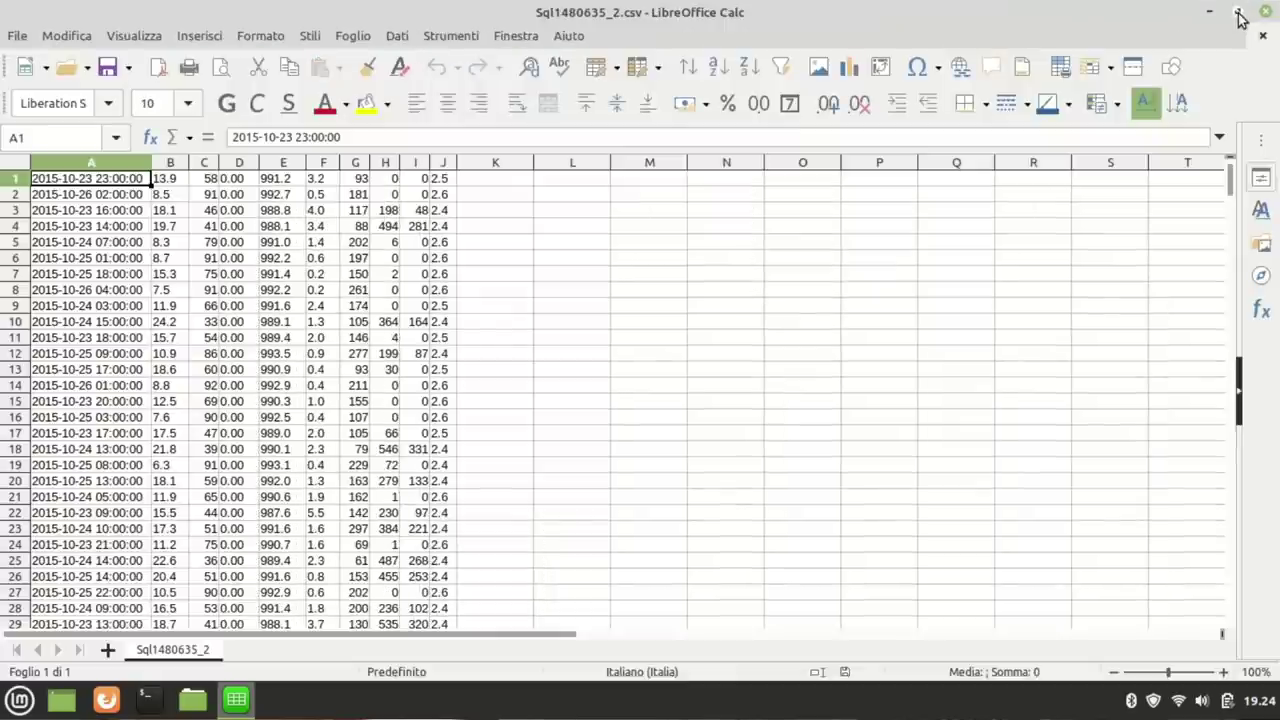
click(355, 162)
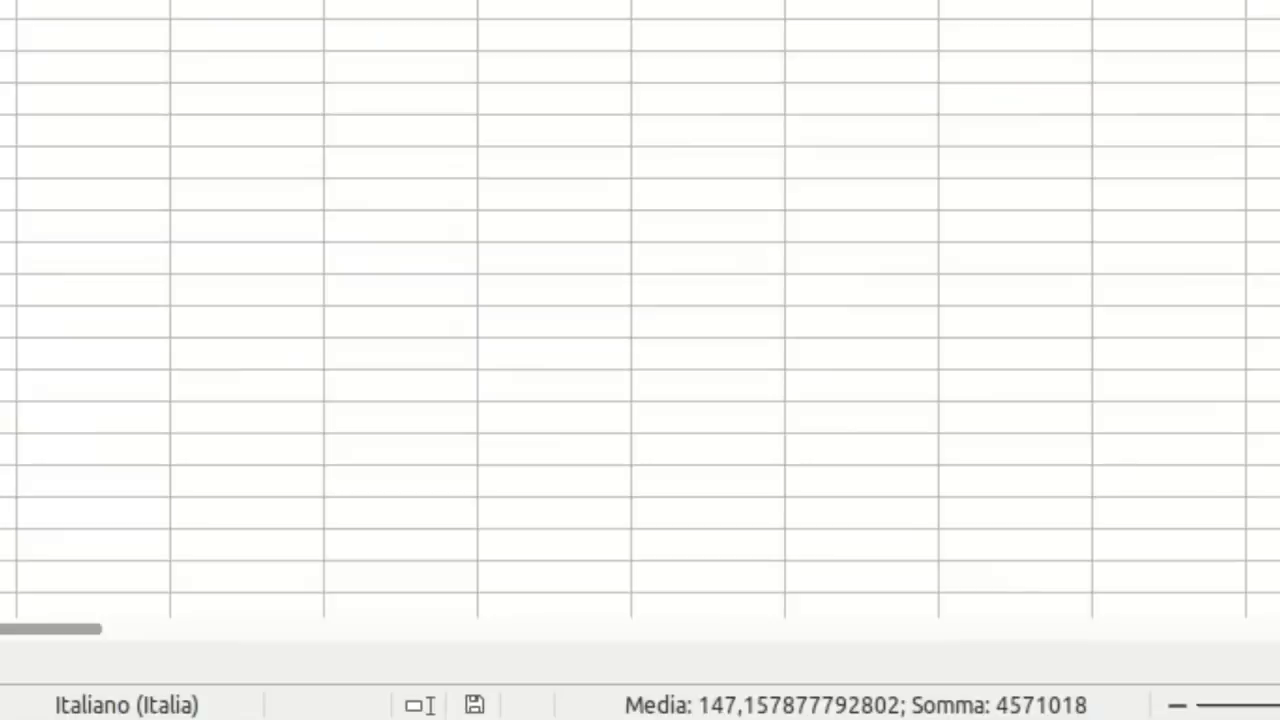